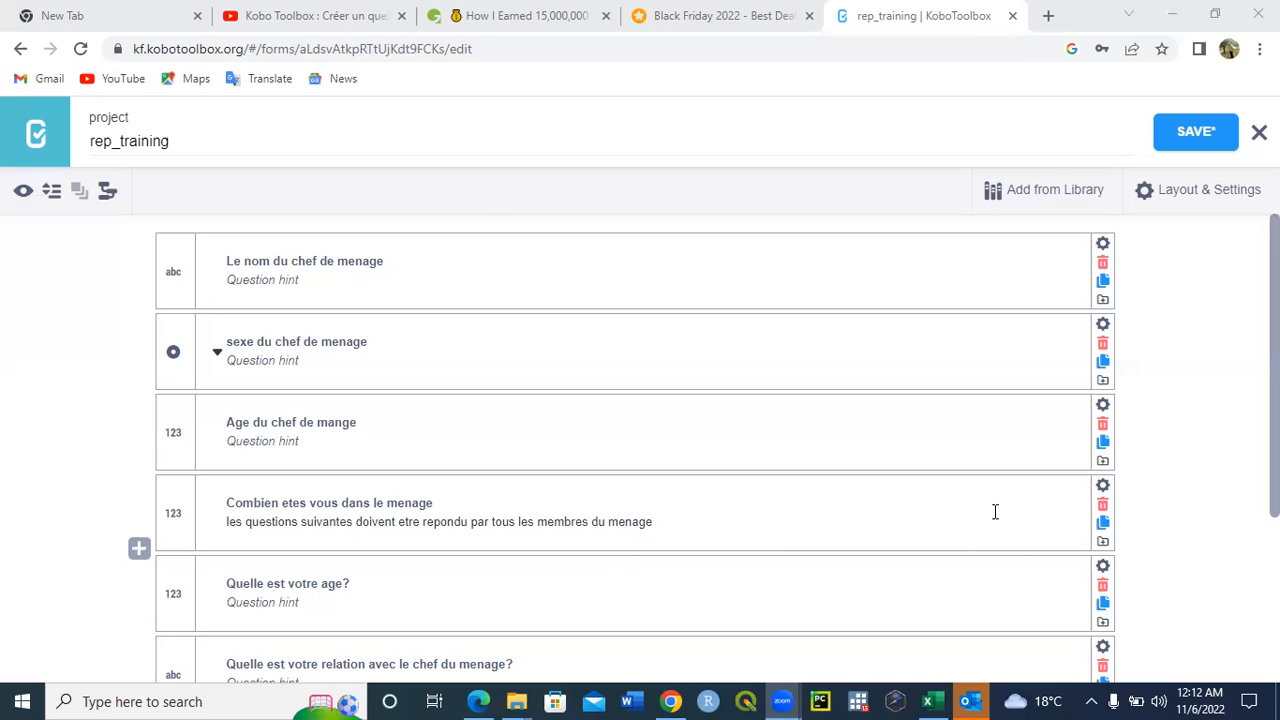
- Group the four household-member questions on age, relation to the household head, education and marital status
scroll(635, 450, "down", 3)
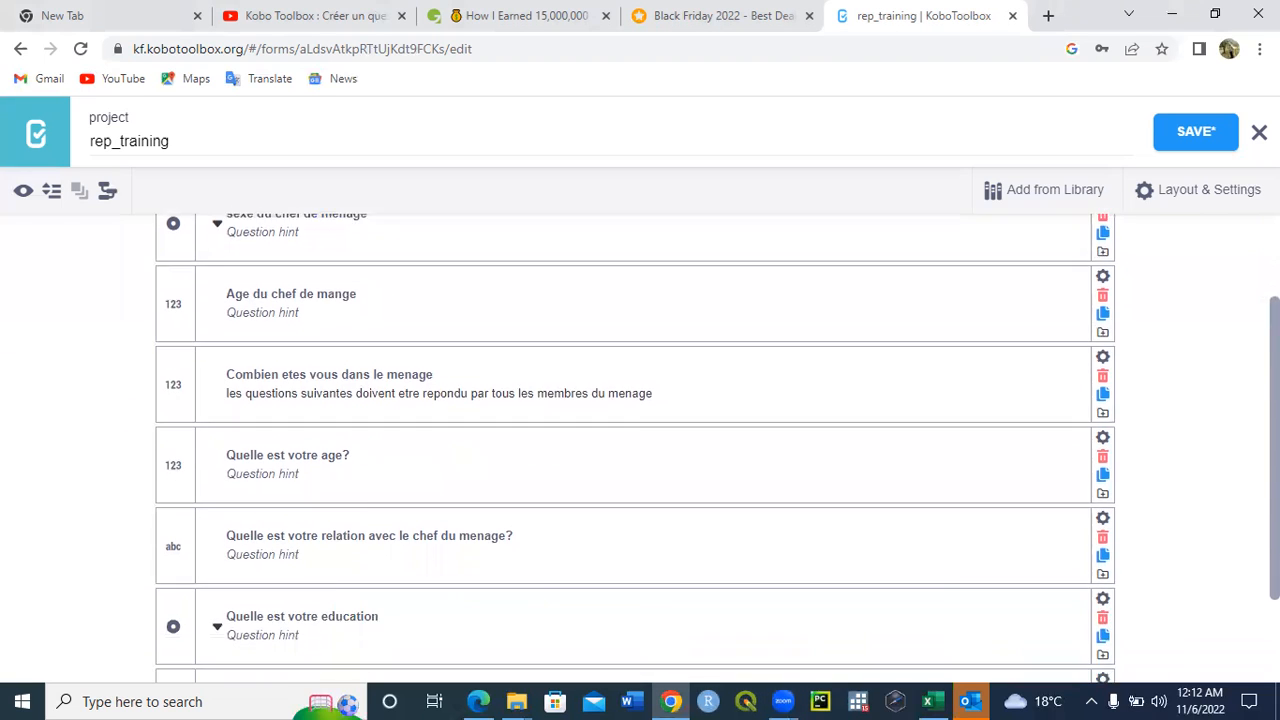
scroll(635, 450, "up", 2)
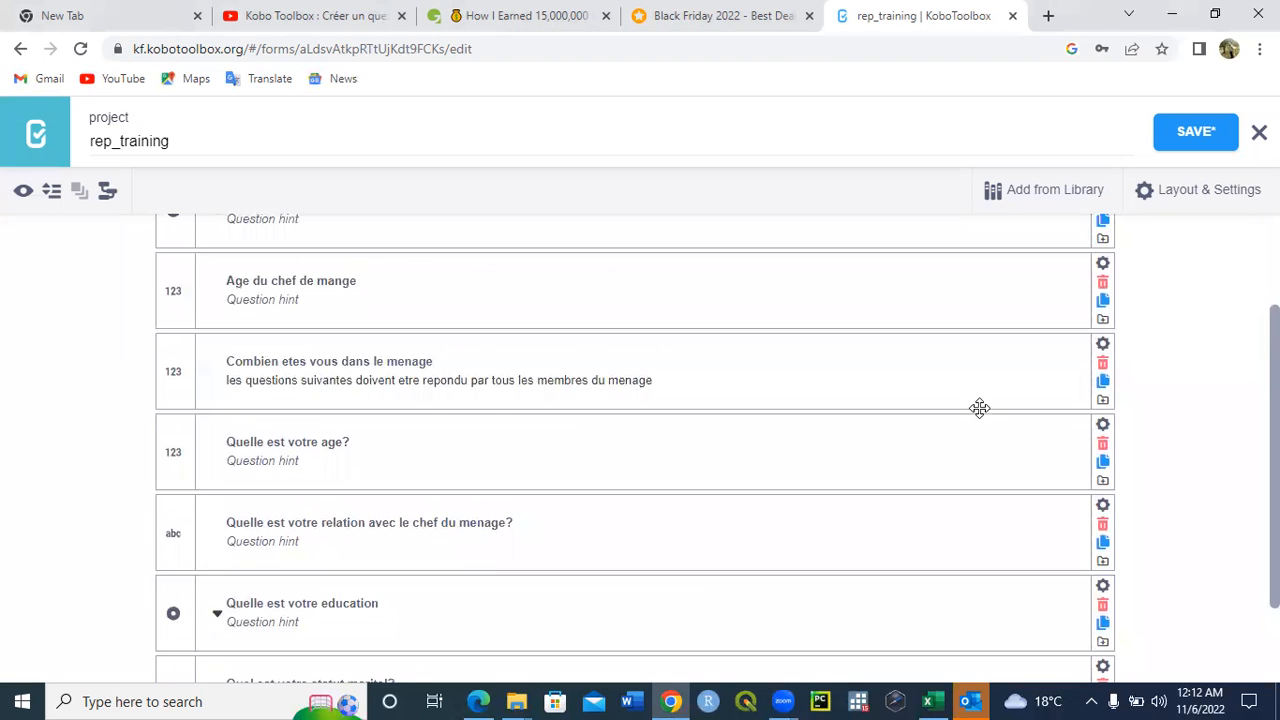
left_click(628, 421)
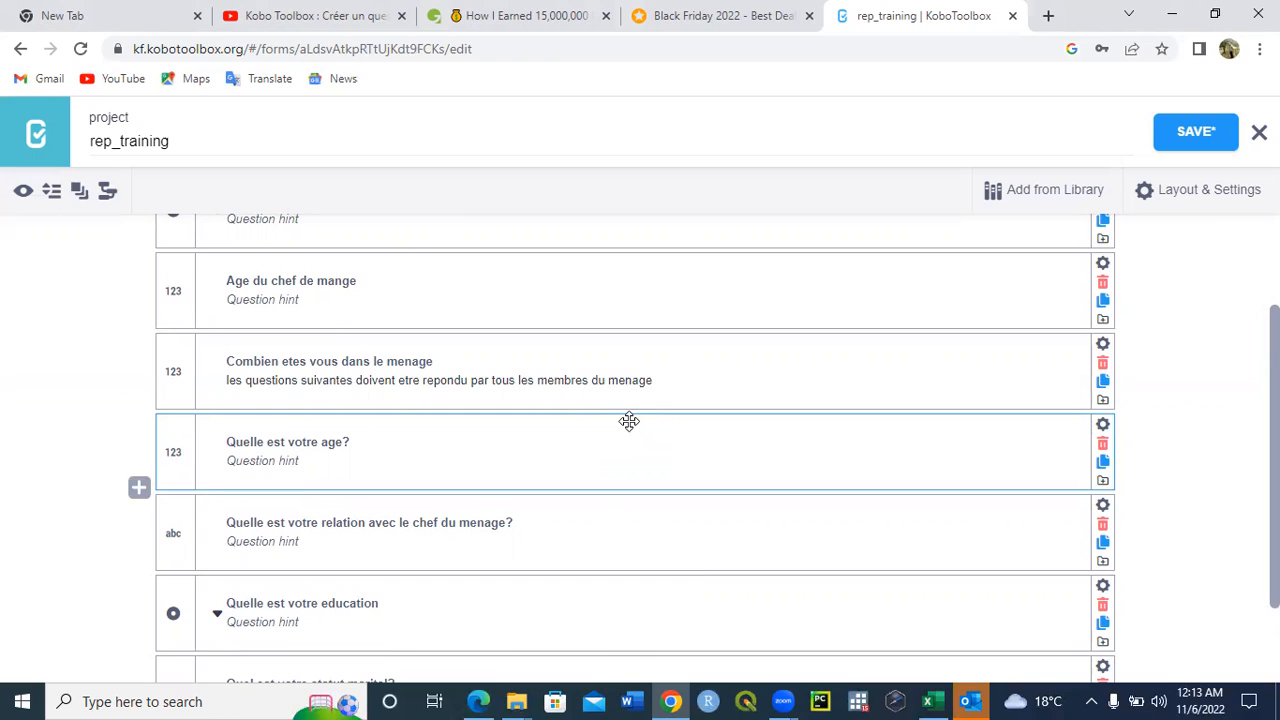
left_click(620, 507)
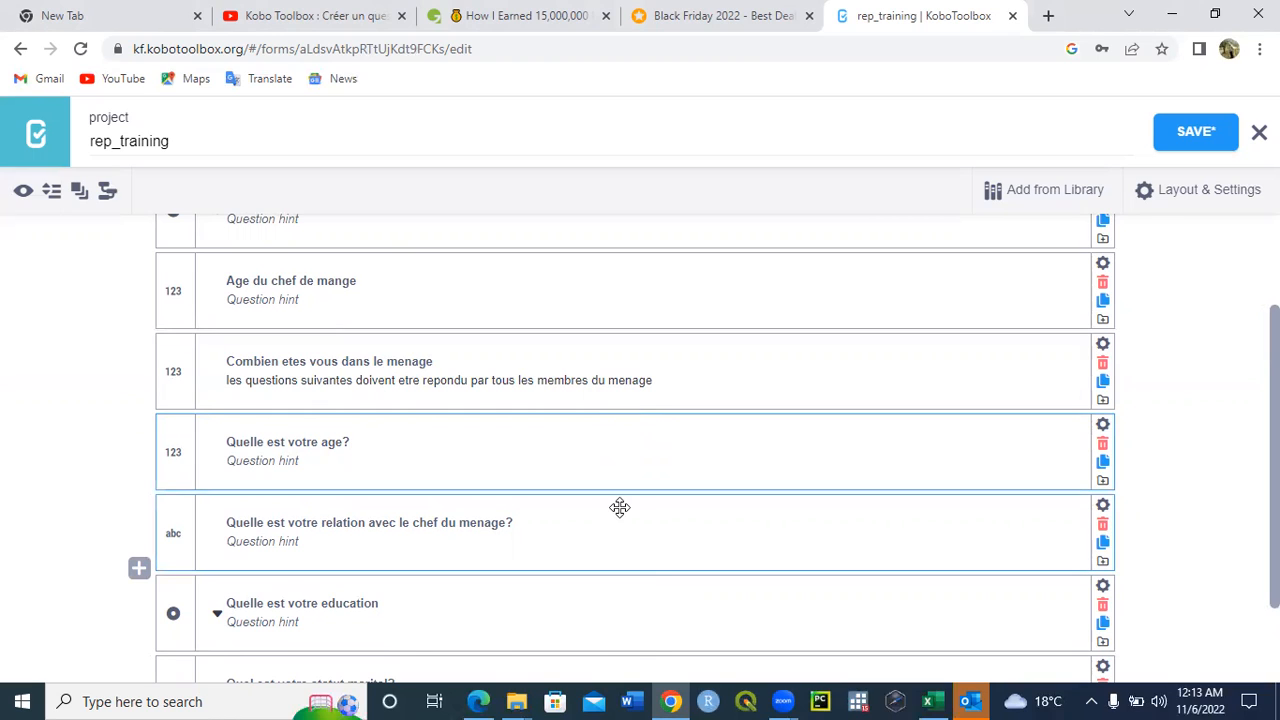
left_click(655, 578)
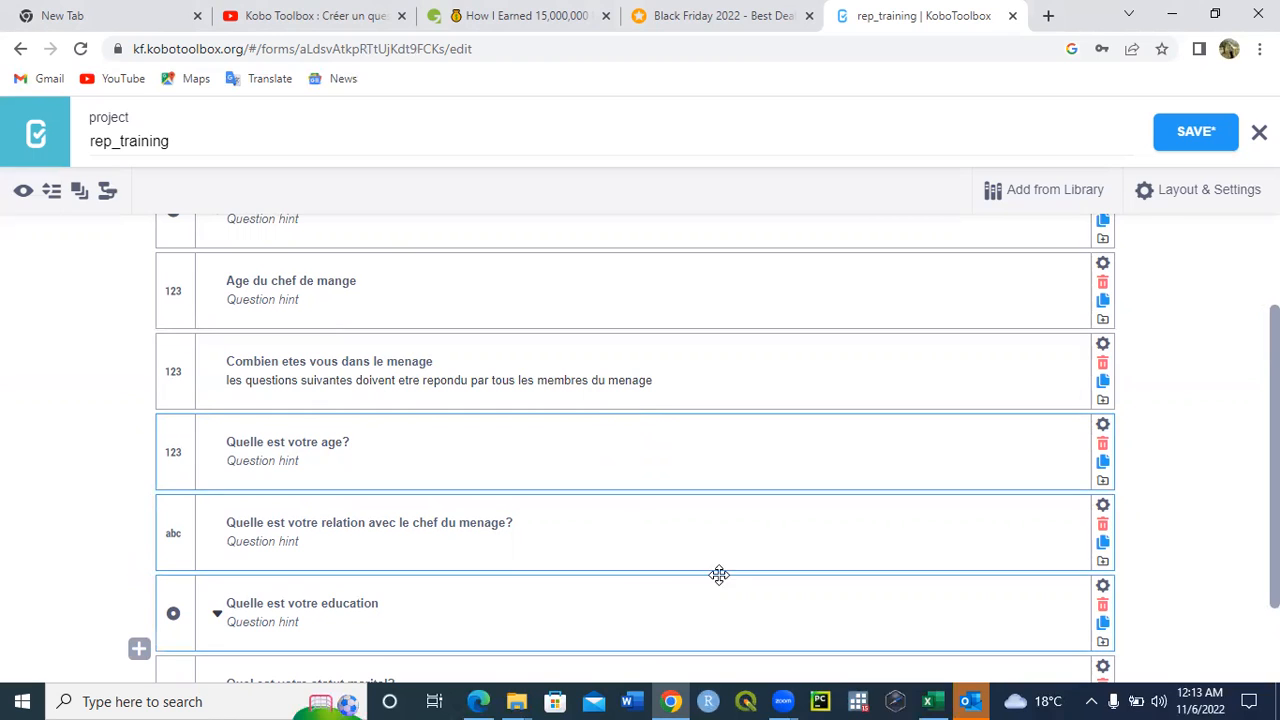
scroll(635, 450, "down", 2)
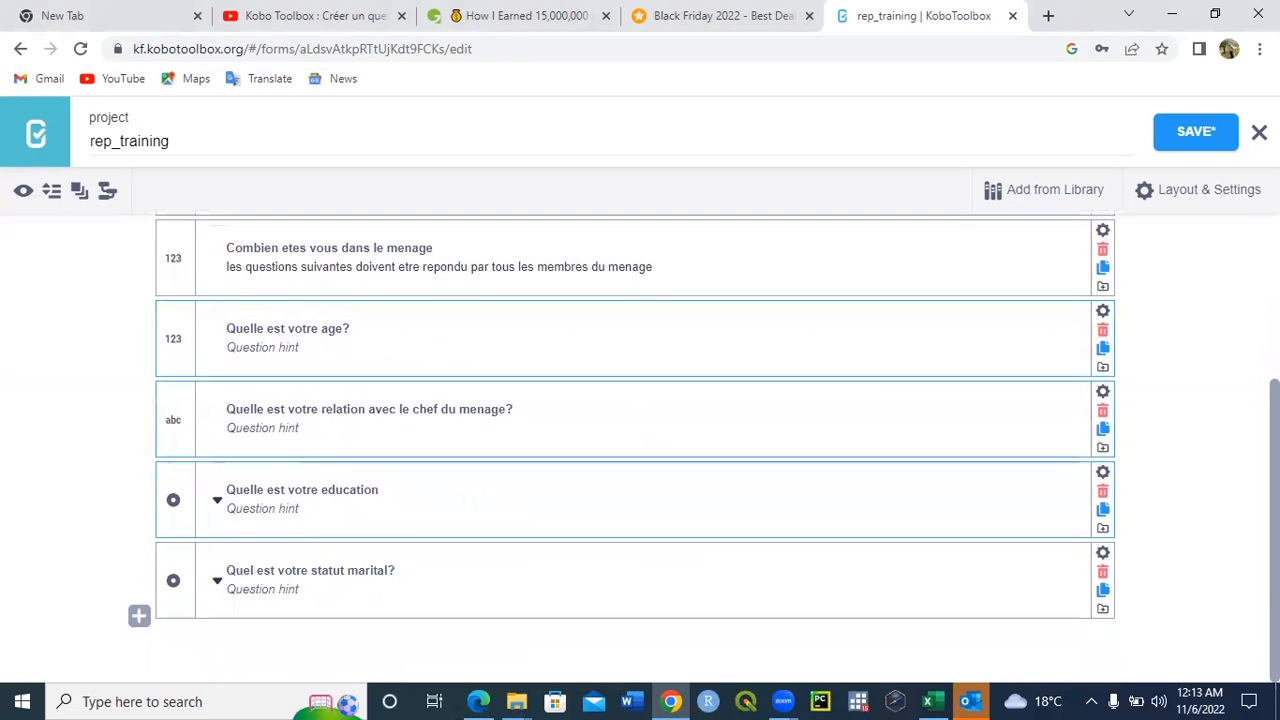
left_click(929, 552)
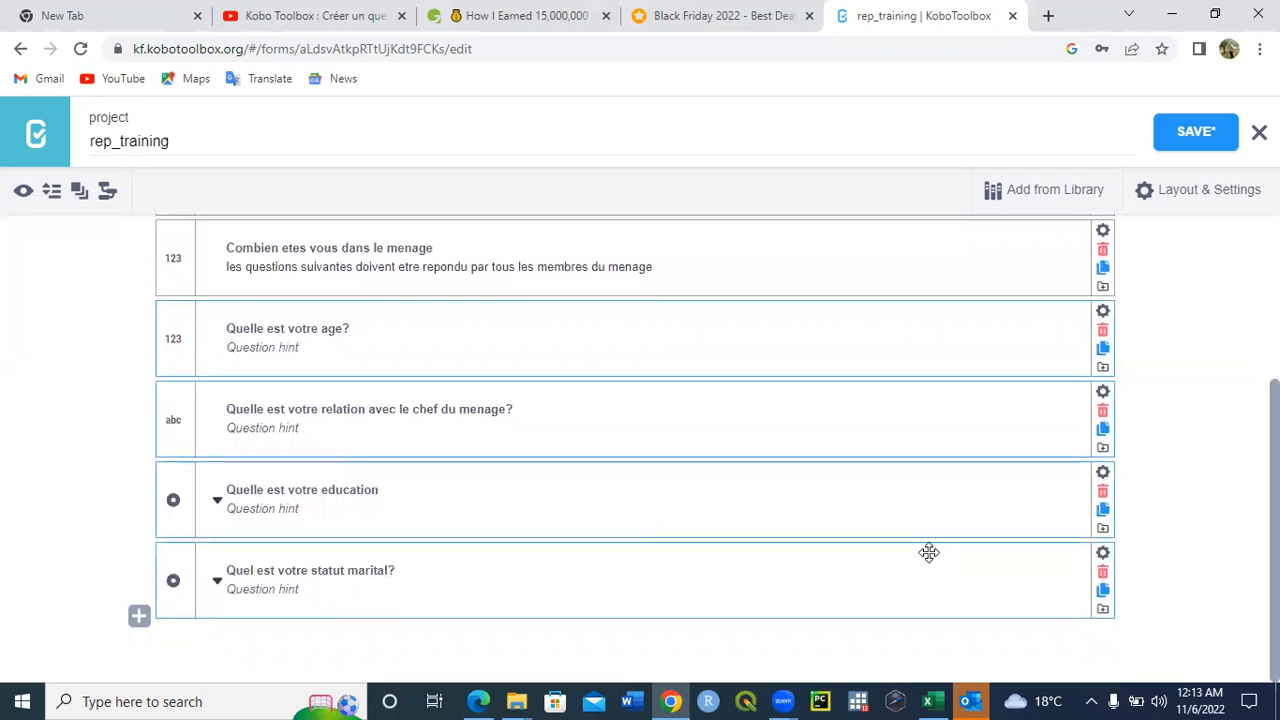
left_click(79, 191)
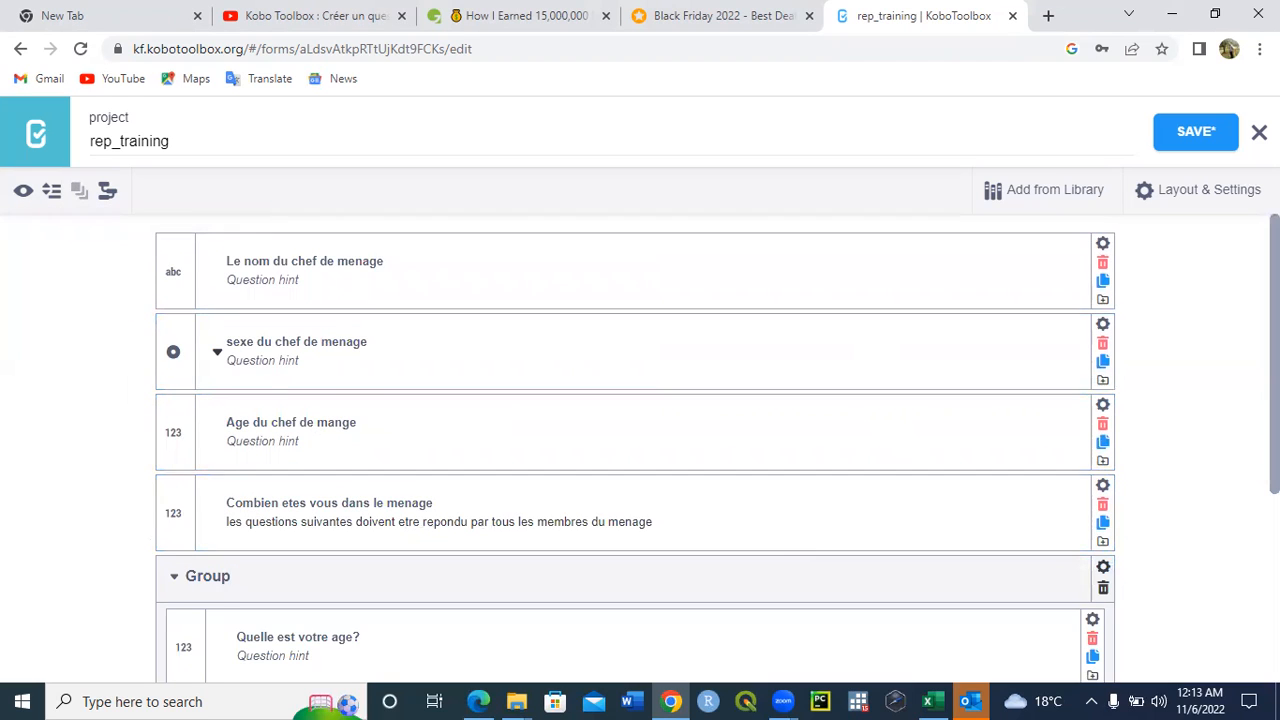
- Set the new question group to repeat if necessary and save the form
scroll(635, 450, "down", 3)
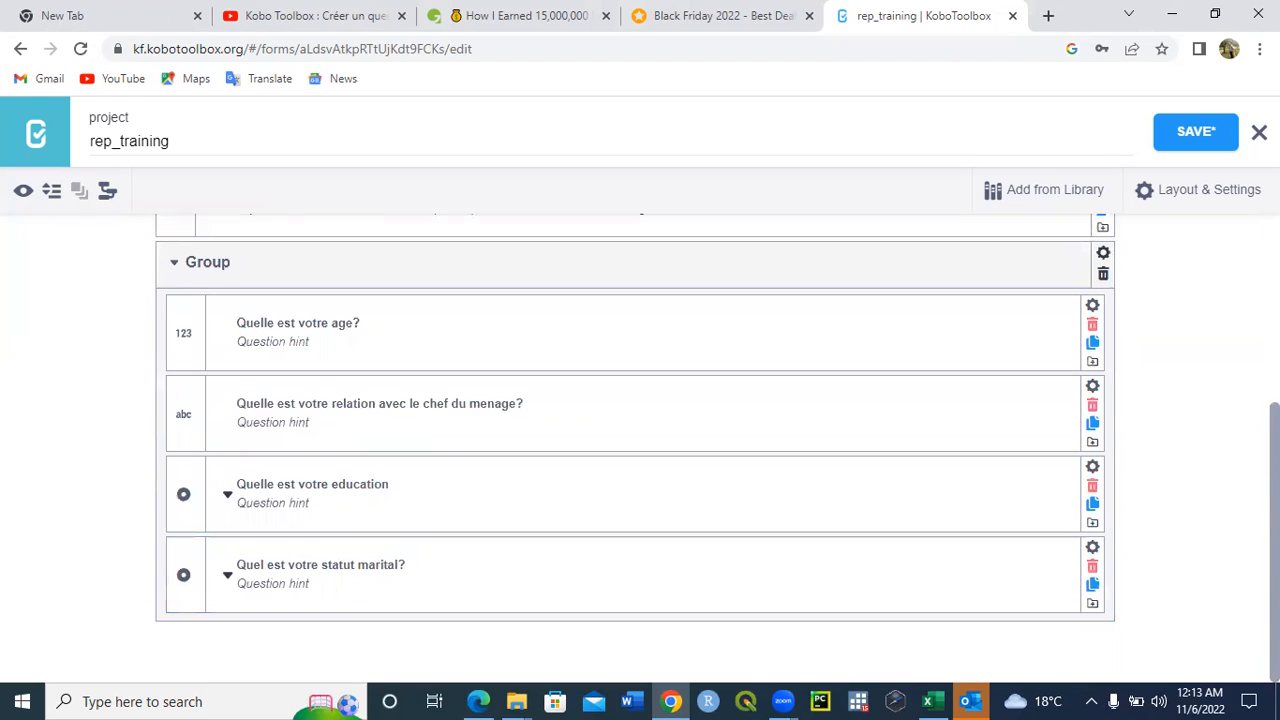
scroll(635, 450, "up", 2)
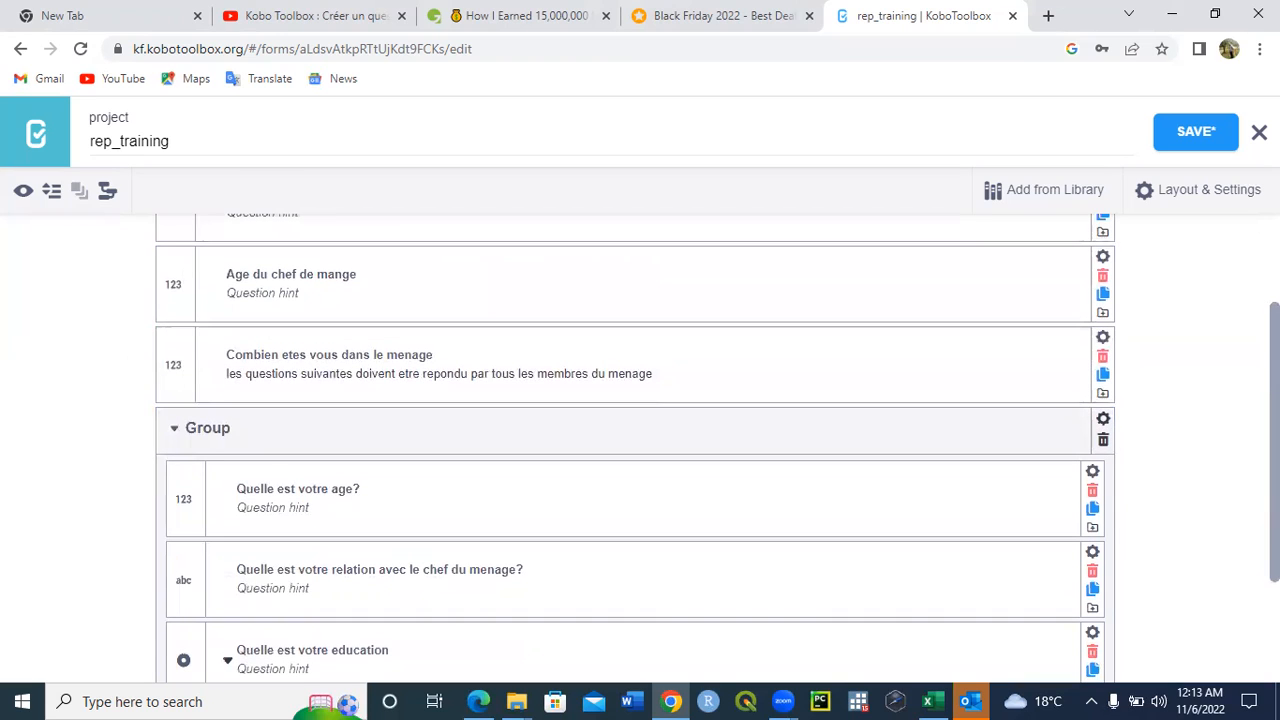
left_click(1103, 421)
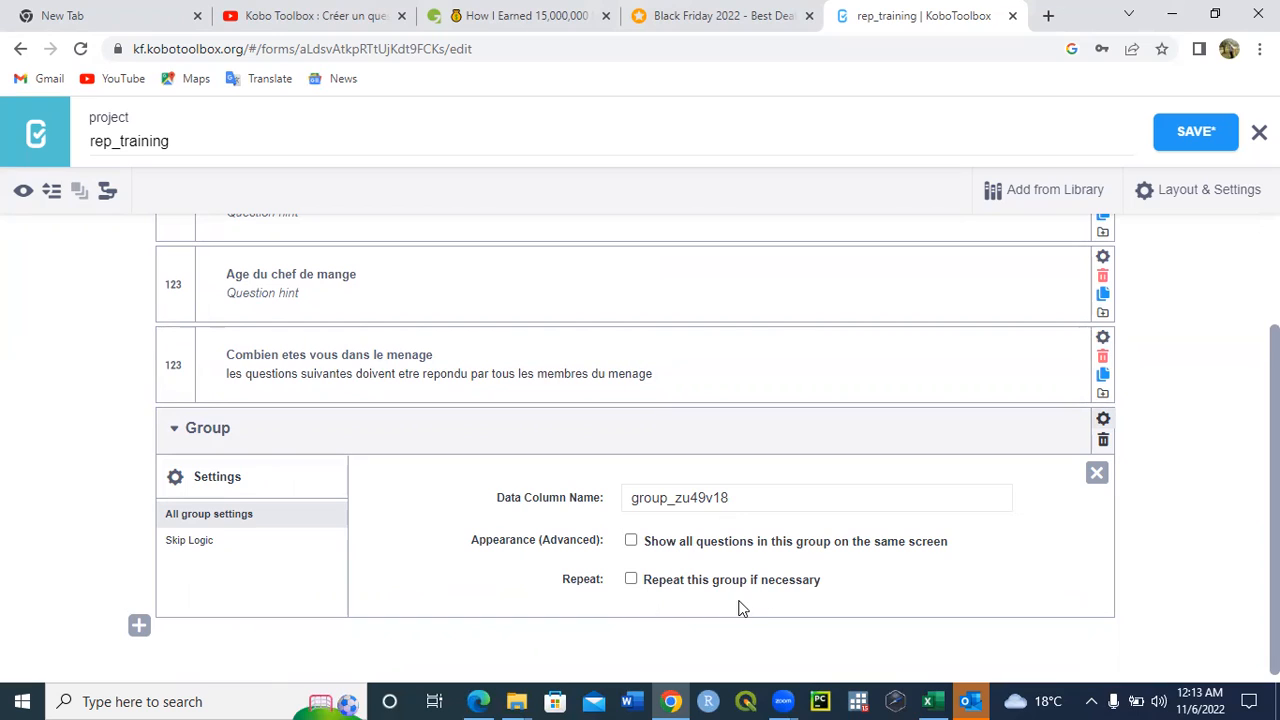
left_click(631, 581)
left_click(1104, 422)
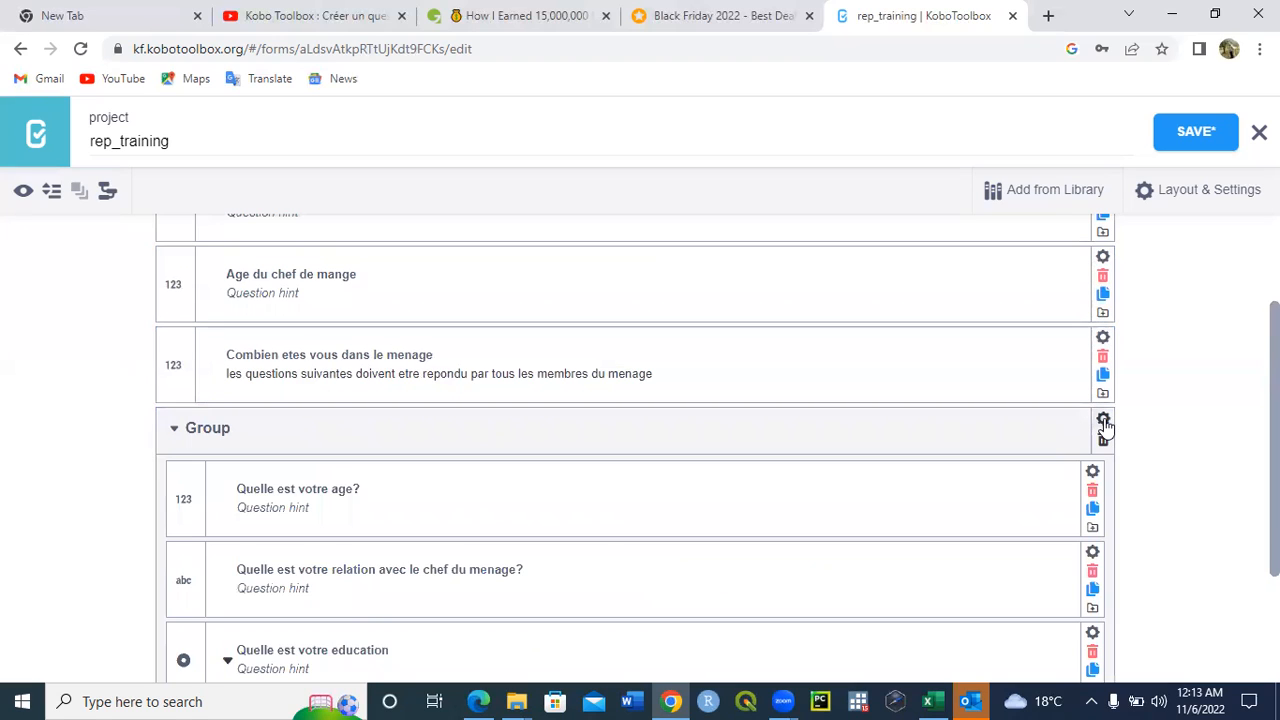
left_click(1192, 145)
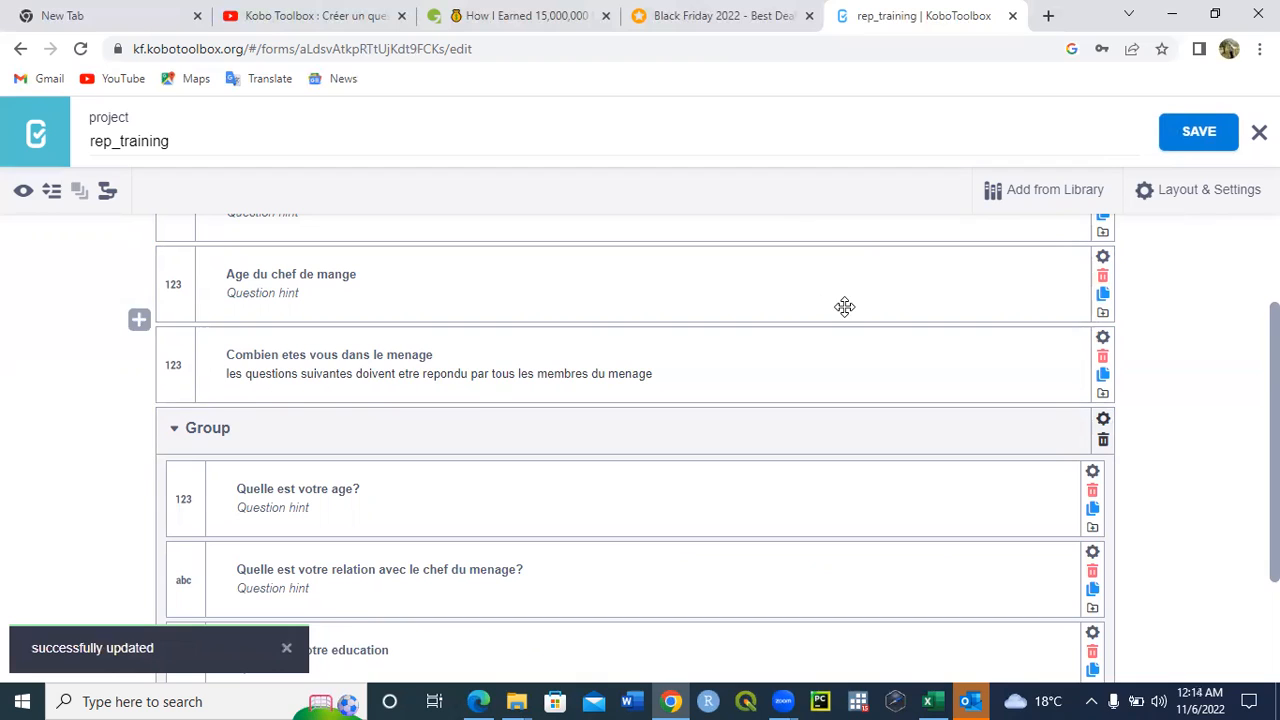
- Preview the form, fill in the household head's name and choose Homme as the sex
left_click(22, 193)
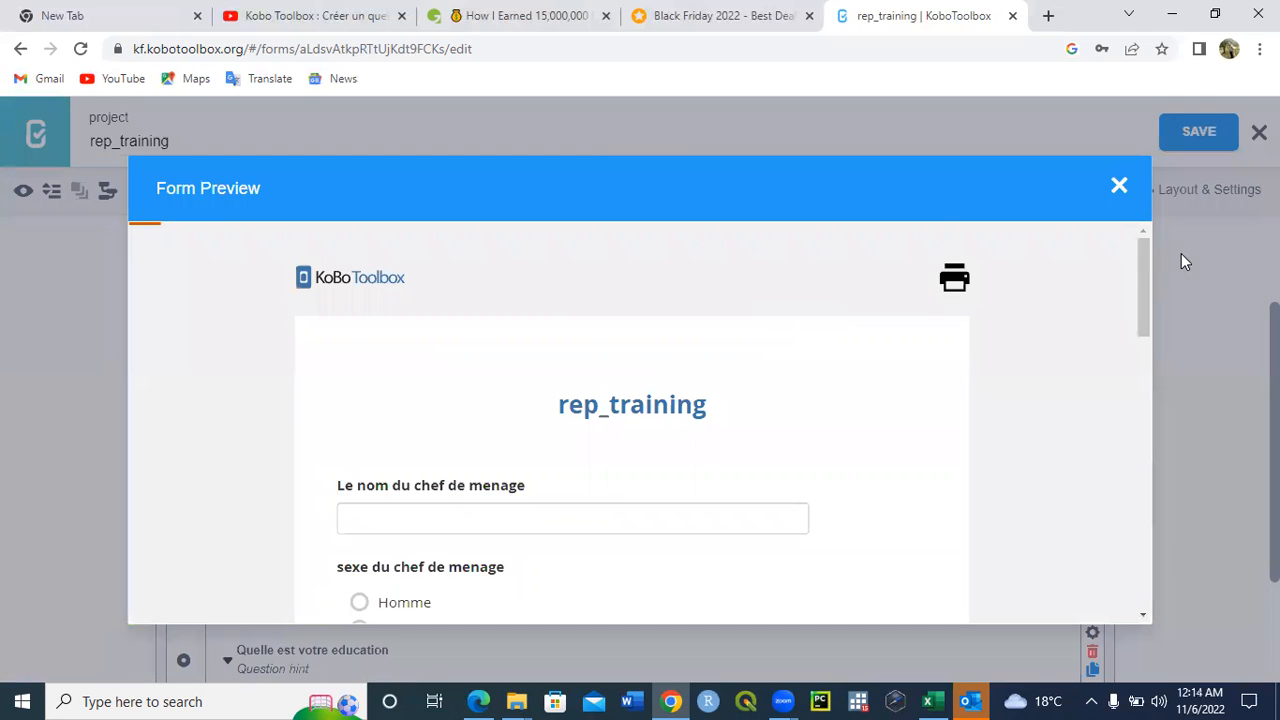
left_click(648, 528)
type("Izak")
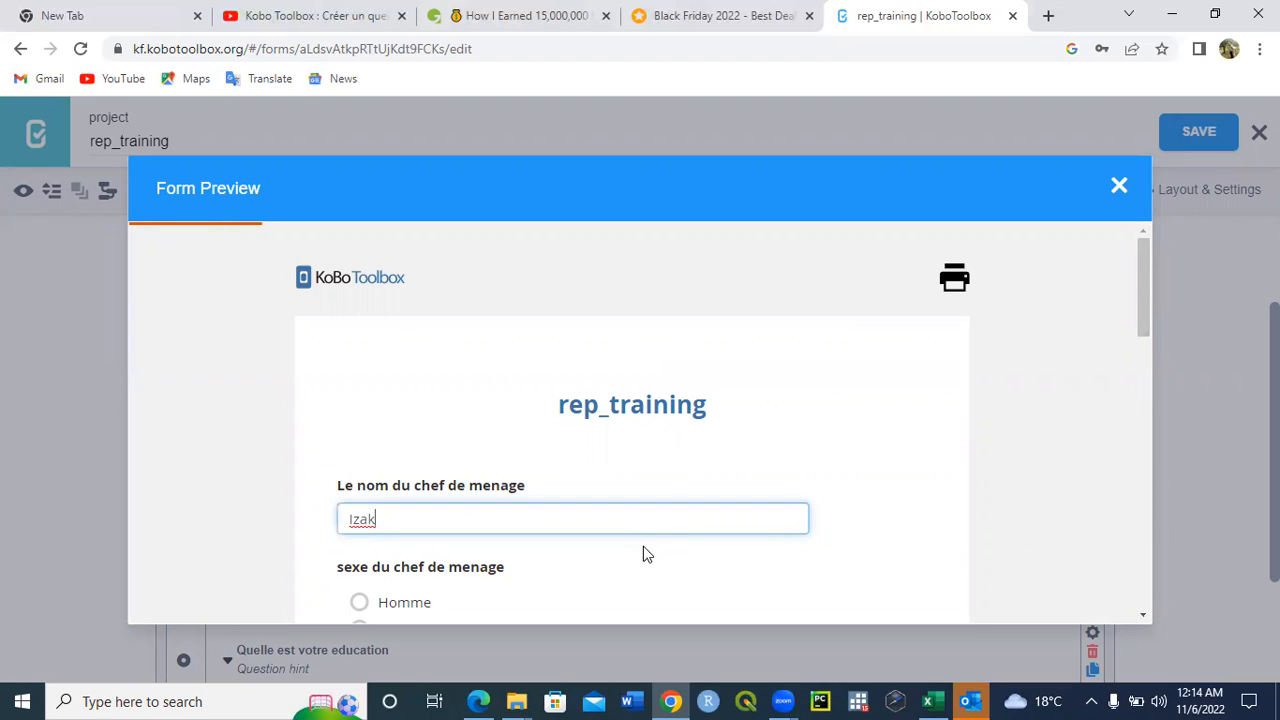
scroll(1141, 311, "down", 2)
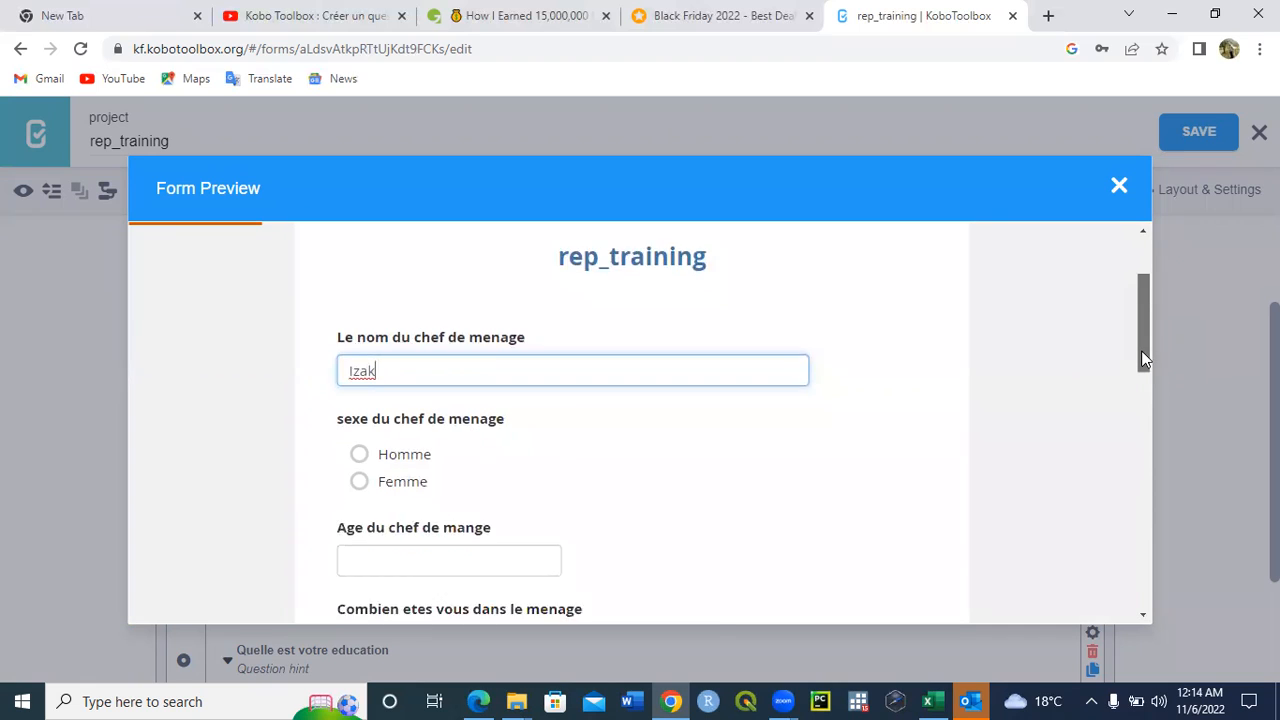
left_click(358, 416)
- Enter 54 as the household head's age and 3 as the number of people in the household
left_click(414, 522)
type("34")
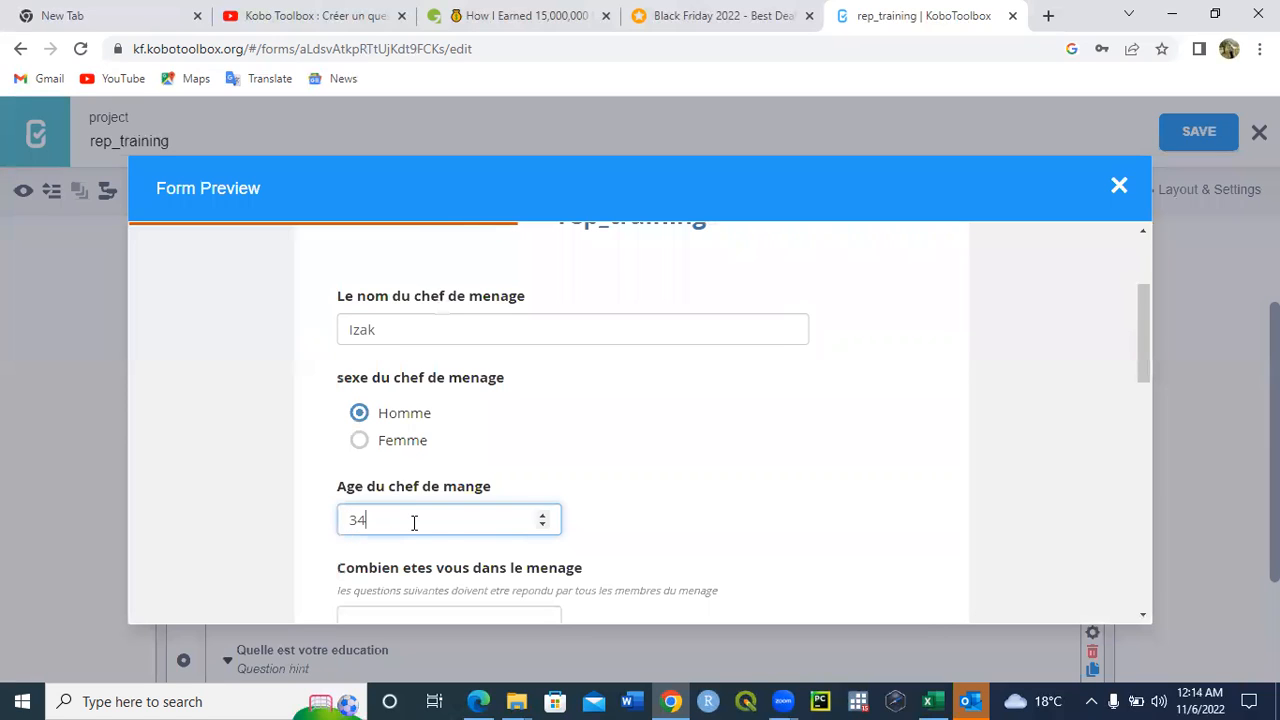
key("BackSpace")
key("BackSpace")
type("54")
left_click_drag(1145, 324, 1139, 384)
left_click(459, 435)
type("3")
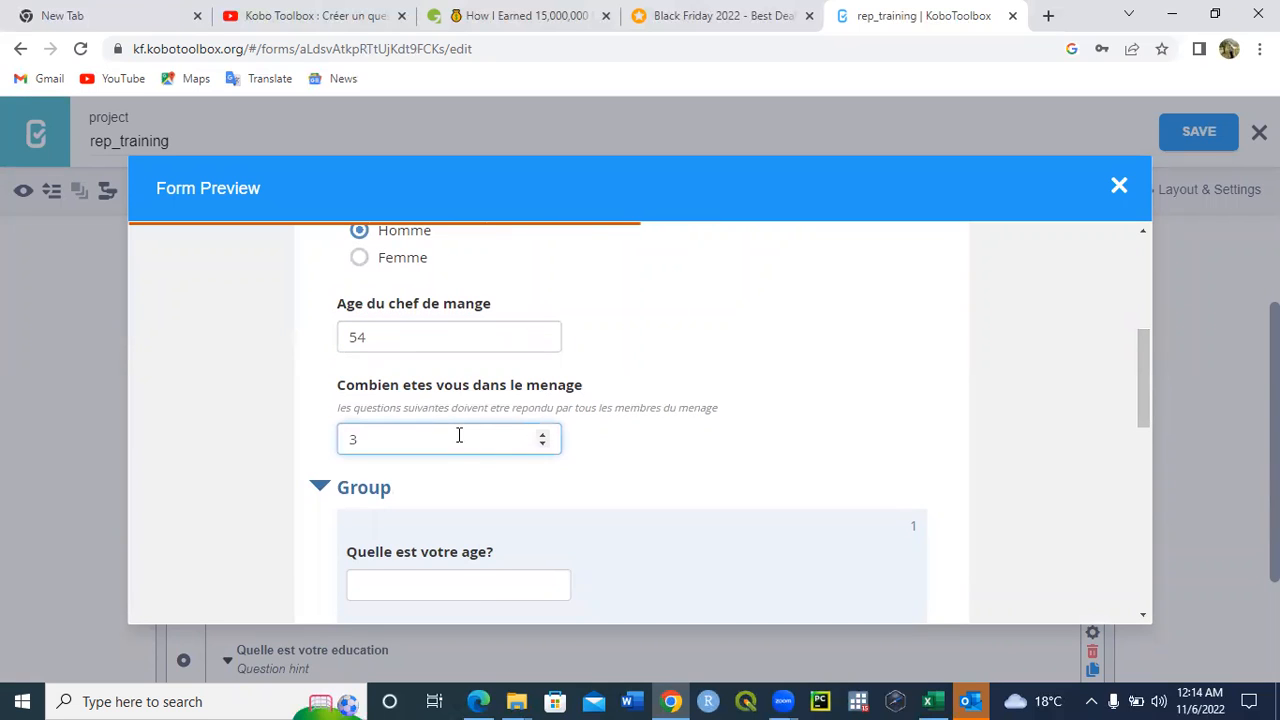
- Fill in the first group entry with age 25, relation "fils", education Primaire and marital status Celibatire
left_click_drag(1141, 369, 1151, 428)
type("14")
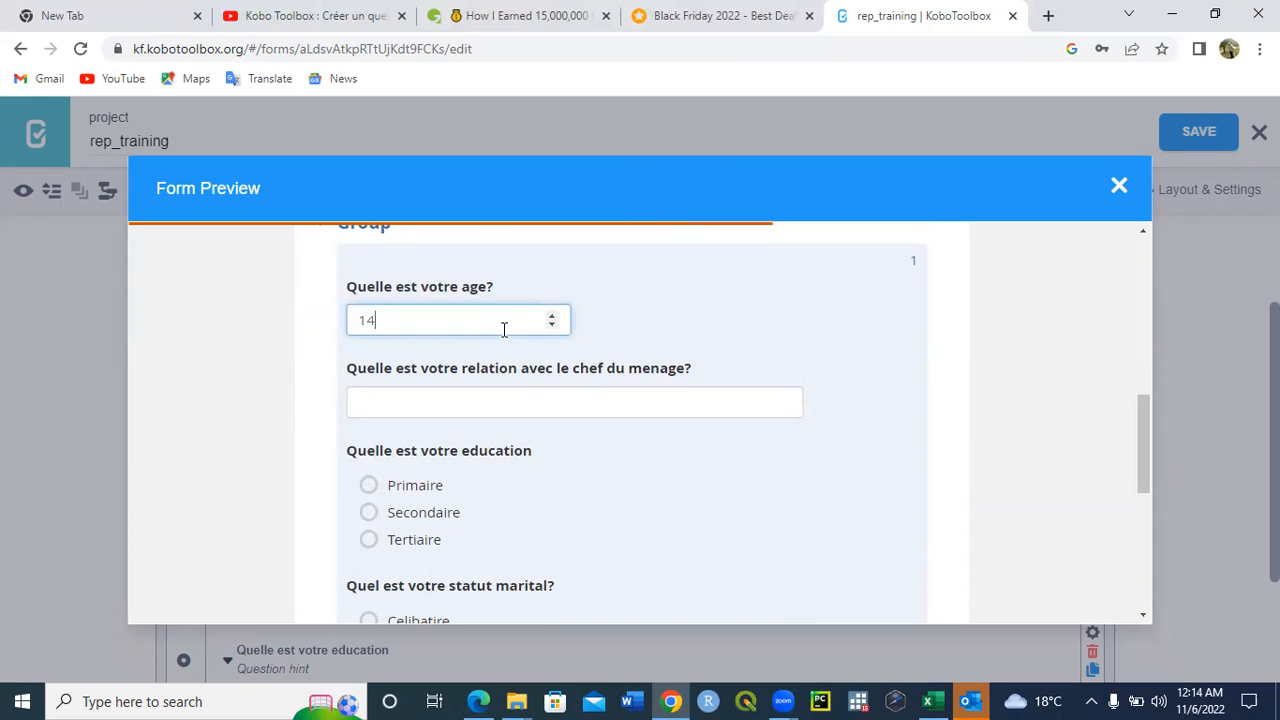
key("BackSpace")
key("BackSpace")
type("25")
left_click(503, 397)
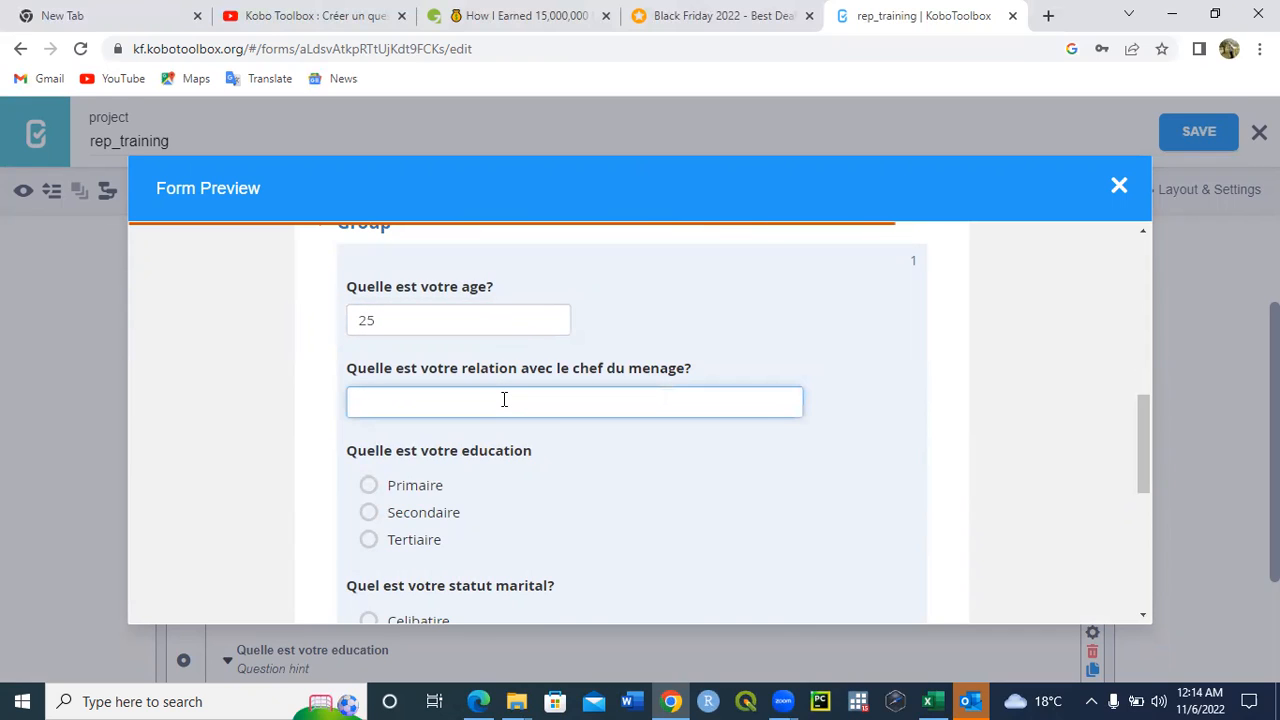
type("fils")
left_click(369, 488)
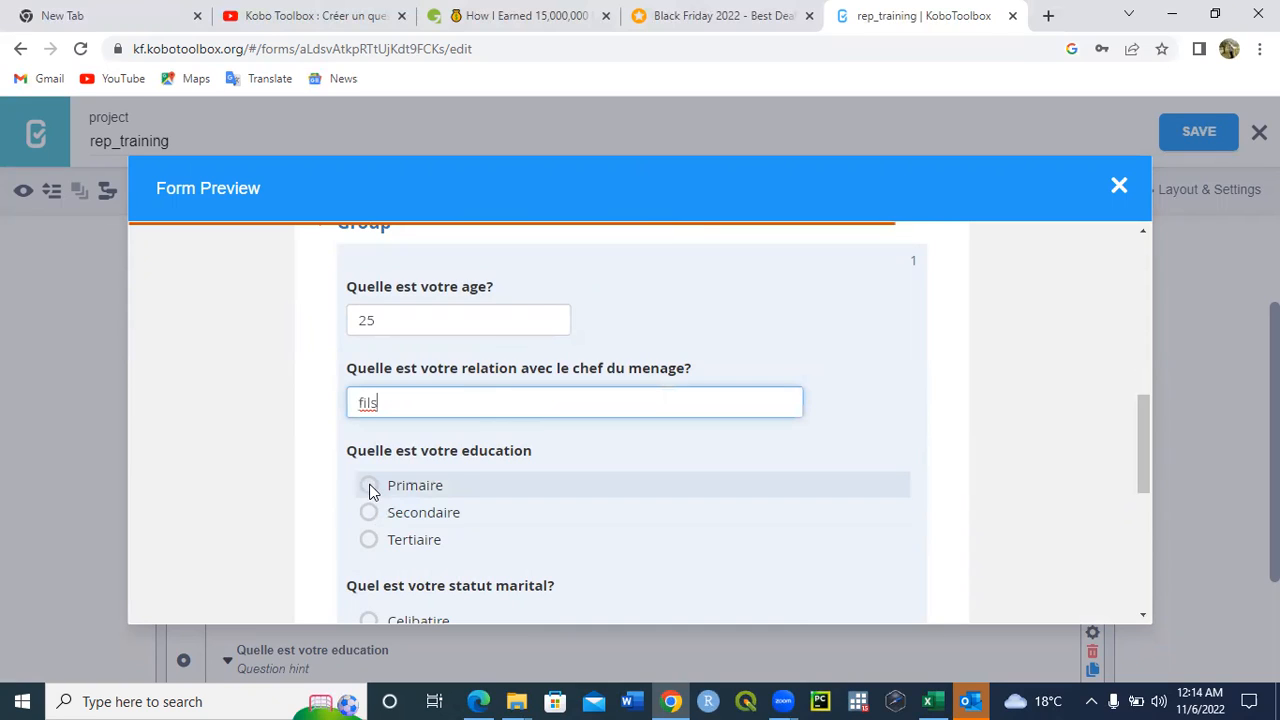
left_click_drag(1145, 427, 1145, 476)
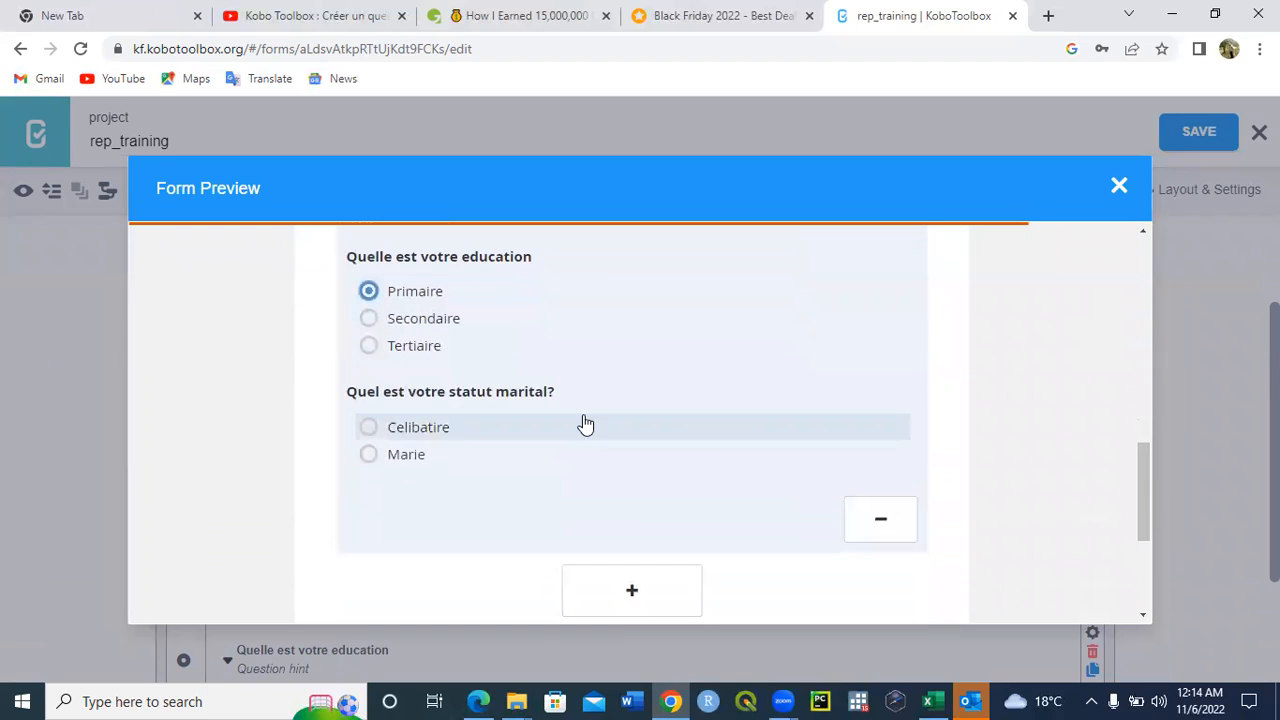
left_click(367, 428)
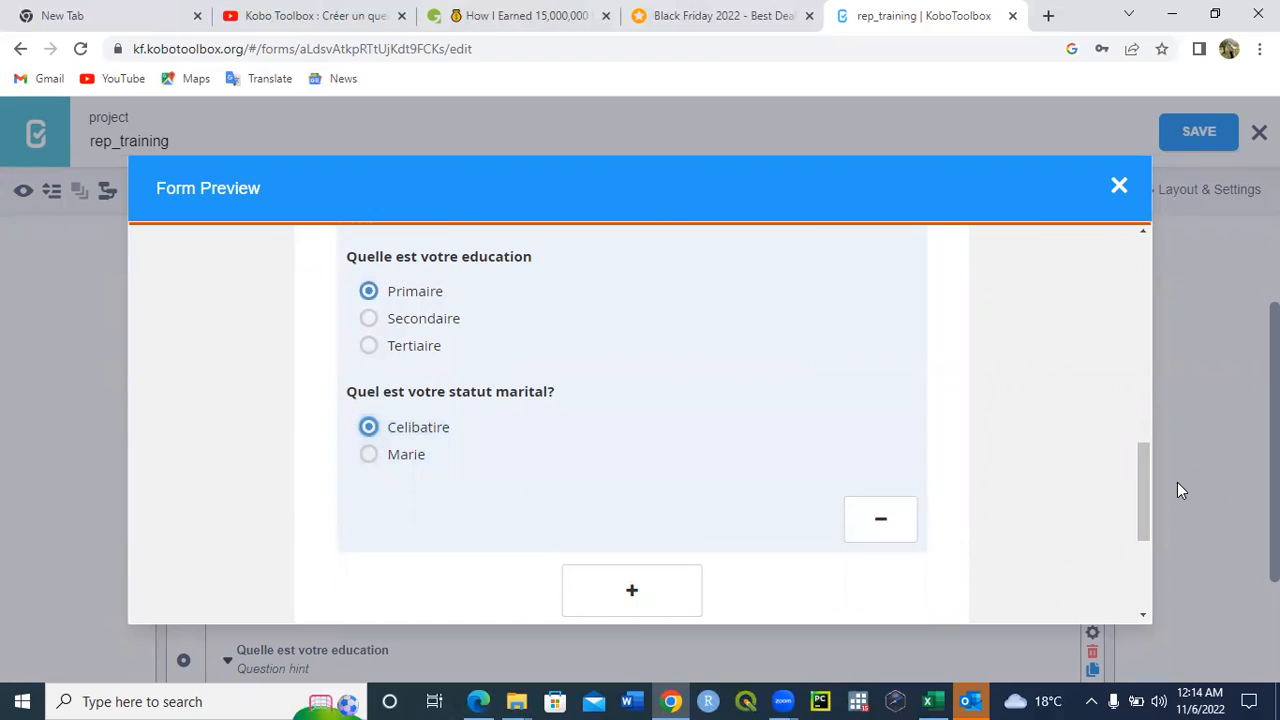
- Add a second repeat of the group with age 34, relation "frere", education Tertiaire and marital status Marie
left_click_drag(1143, 482, 1147, 518)
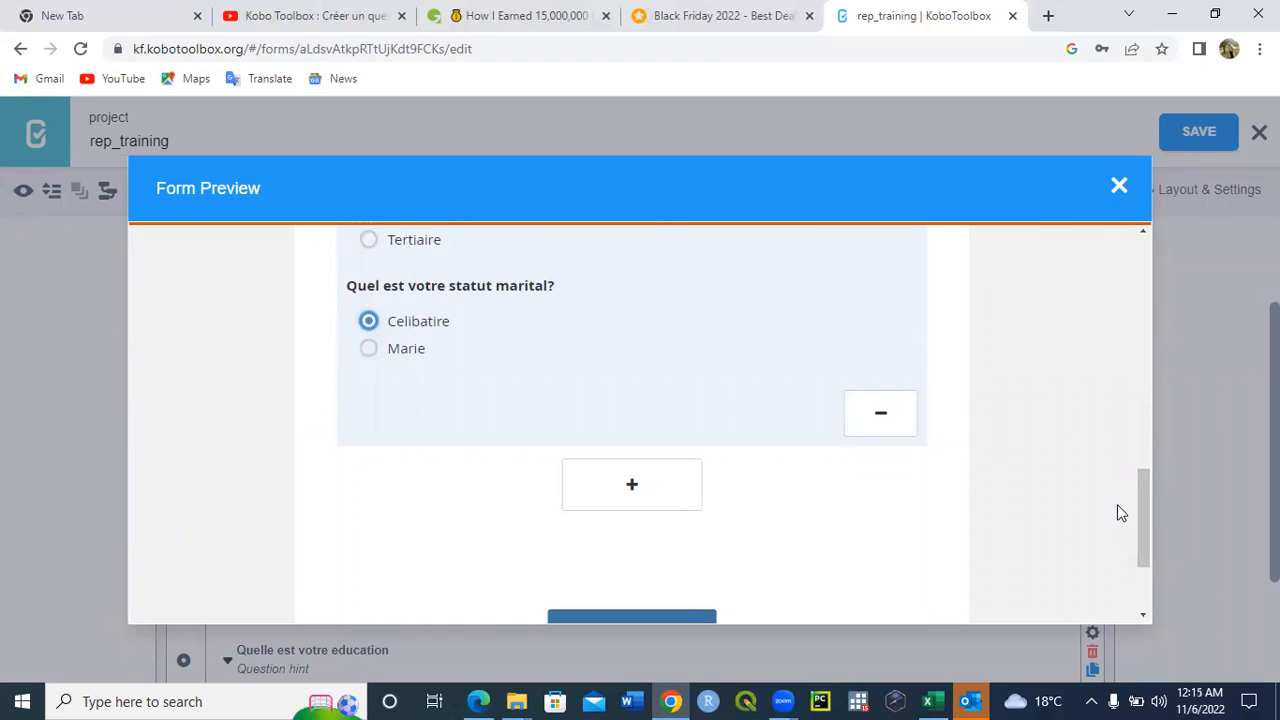
left_click(633, 487)
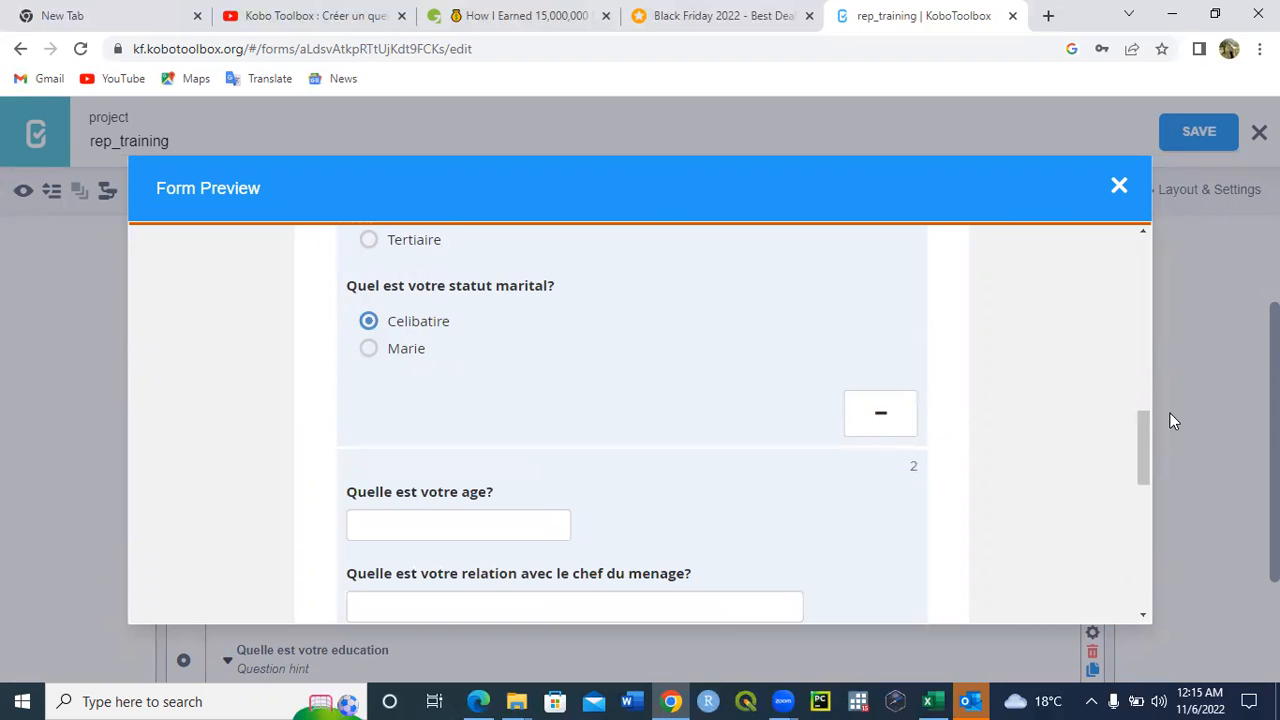
mouse_move(1147, 429)
left_mouse_down()
mouse_move(1151, 490)
mouse_move(1147, 446)
left_mouse_up()
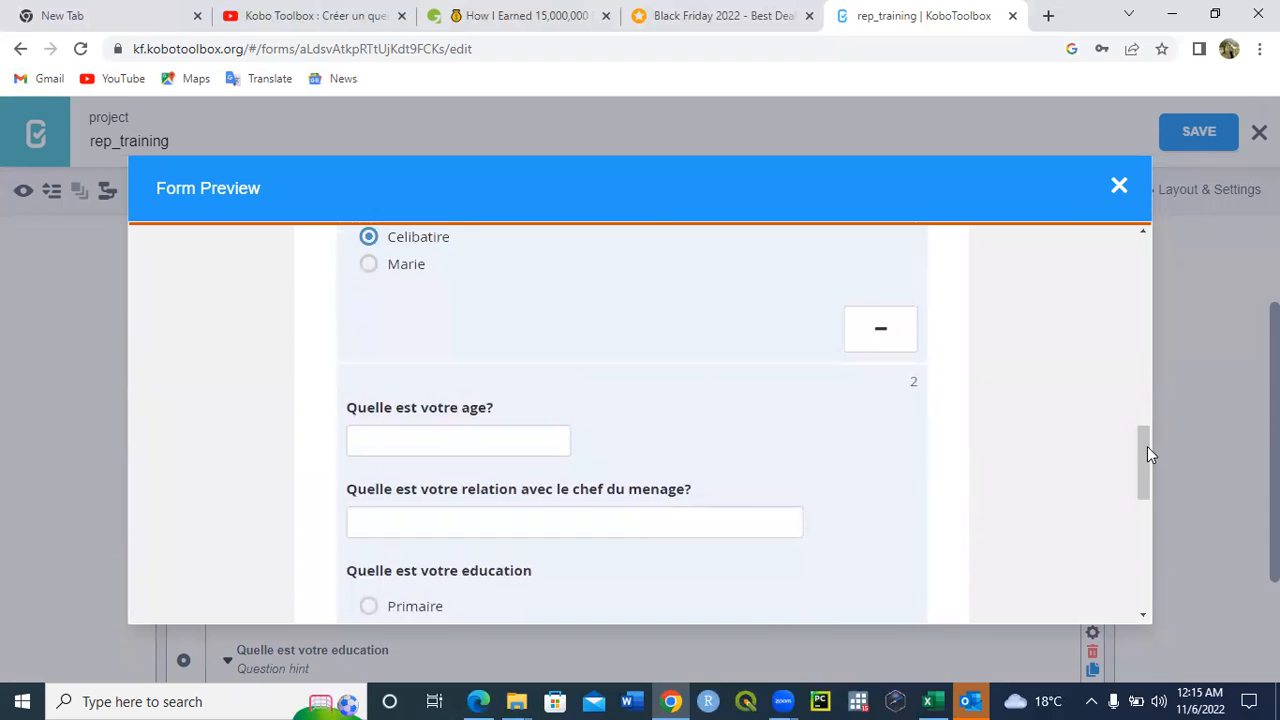
left_click(534, 440)
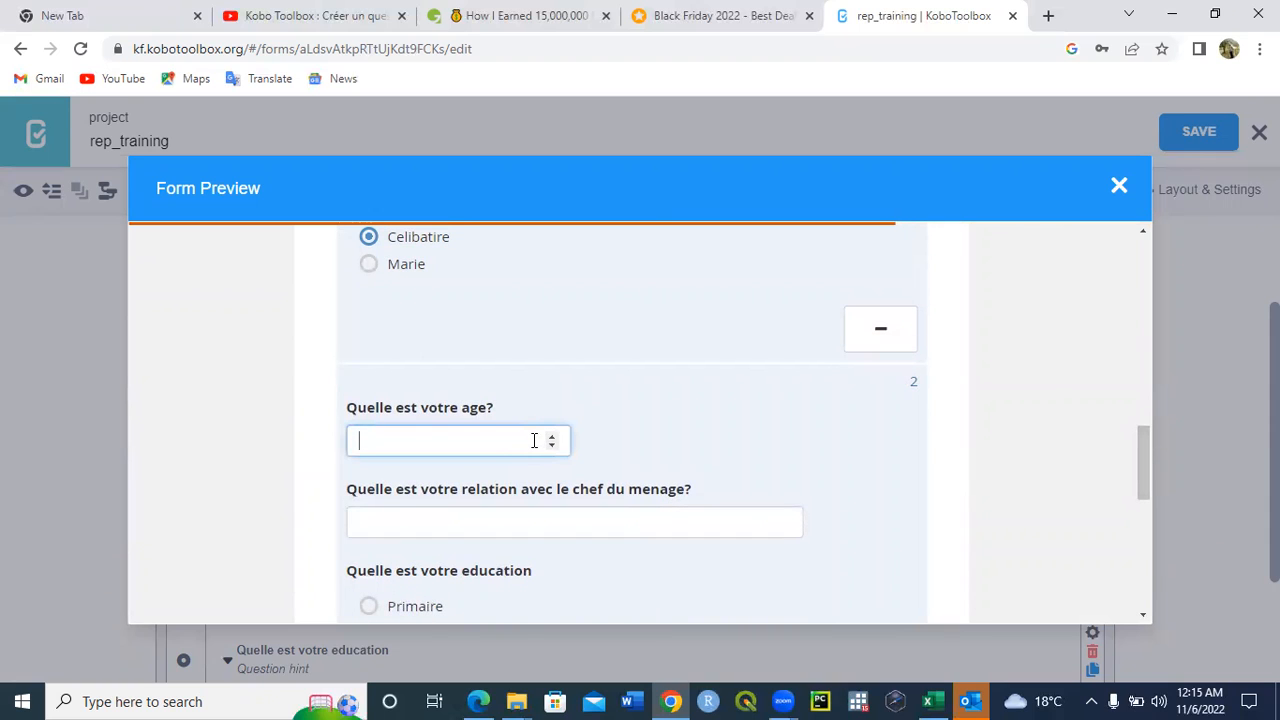
type("34")
left_click(492, 526)
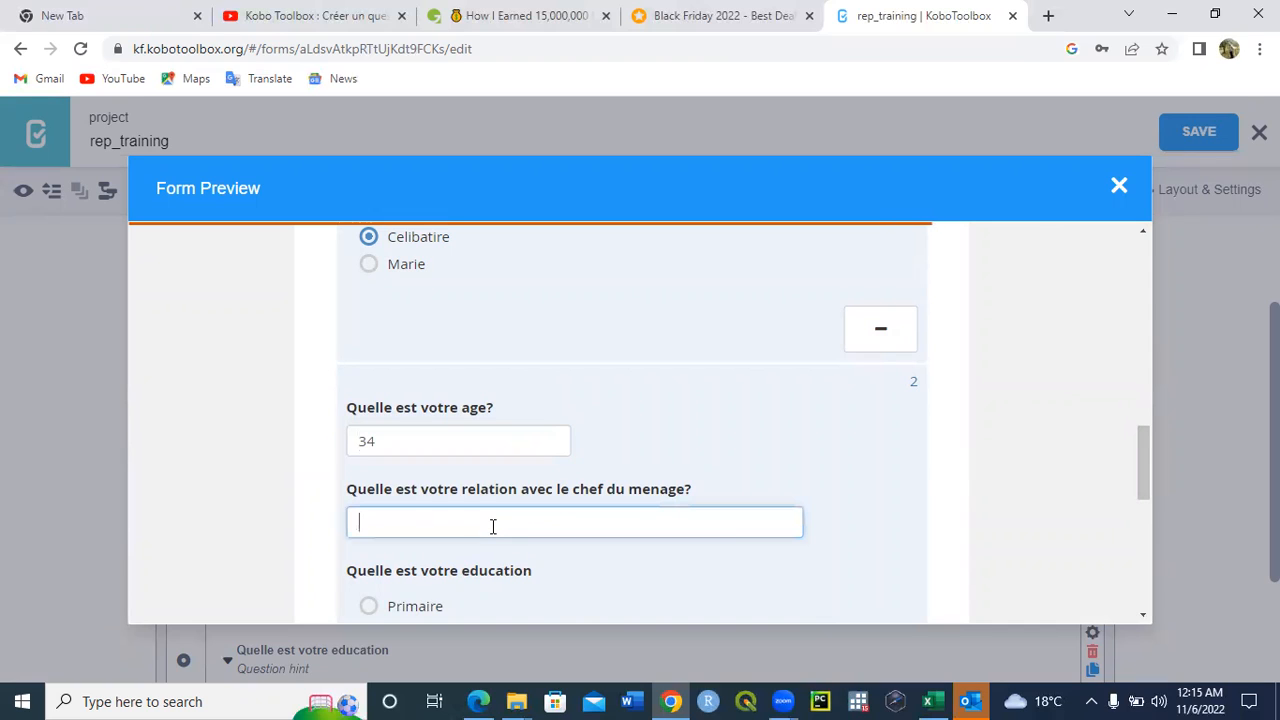
type("frere")
left_click_drag(1141, 457, 1143, 500)
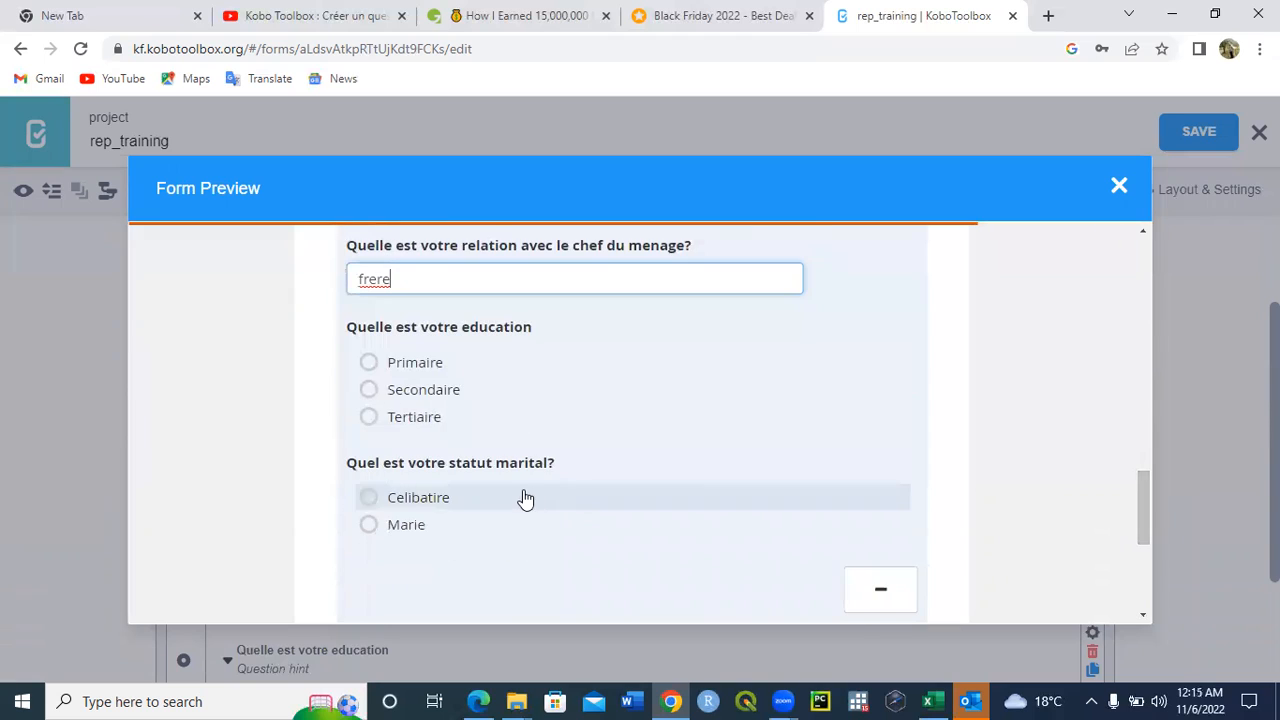
left_click(368, 416)
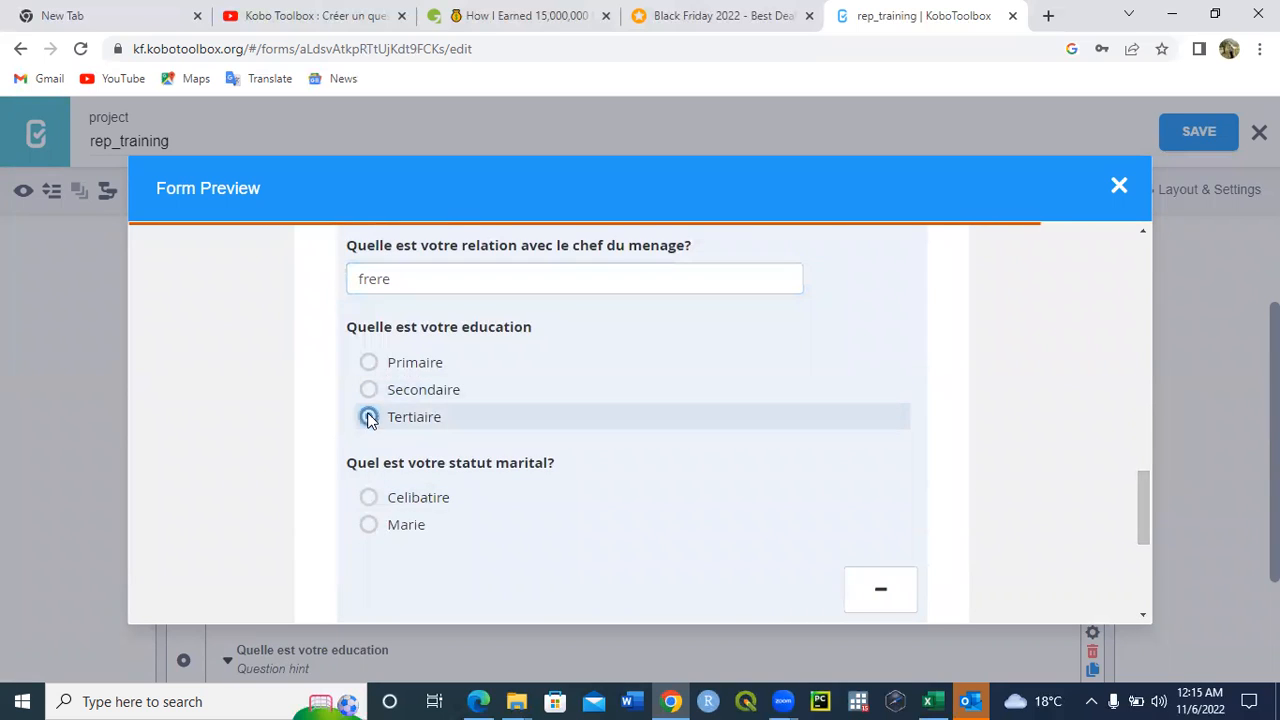
left_click(382, 530)
- Add a third repeat of the group with age 48, relation "mari", education Secondaire and marital status Marie
left_click_drag(1146, 495, 1146, 534)
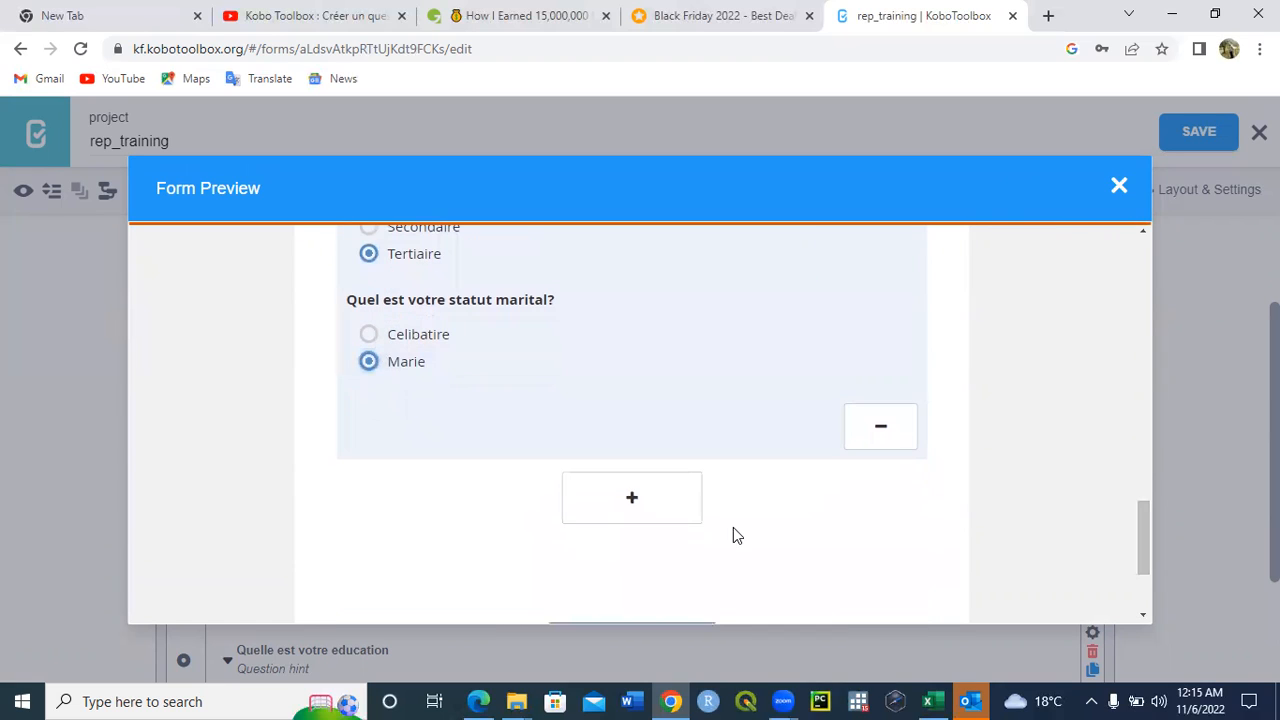
left_click(625, 503)
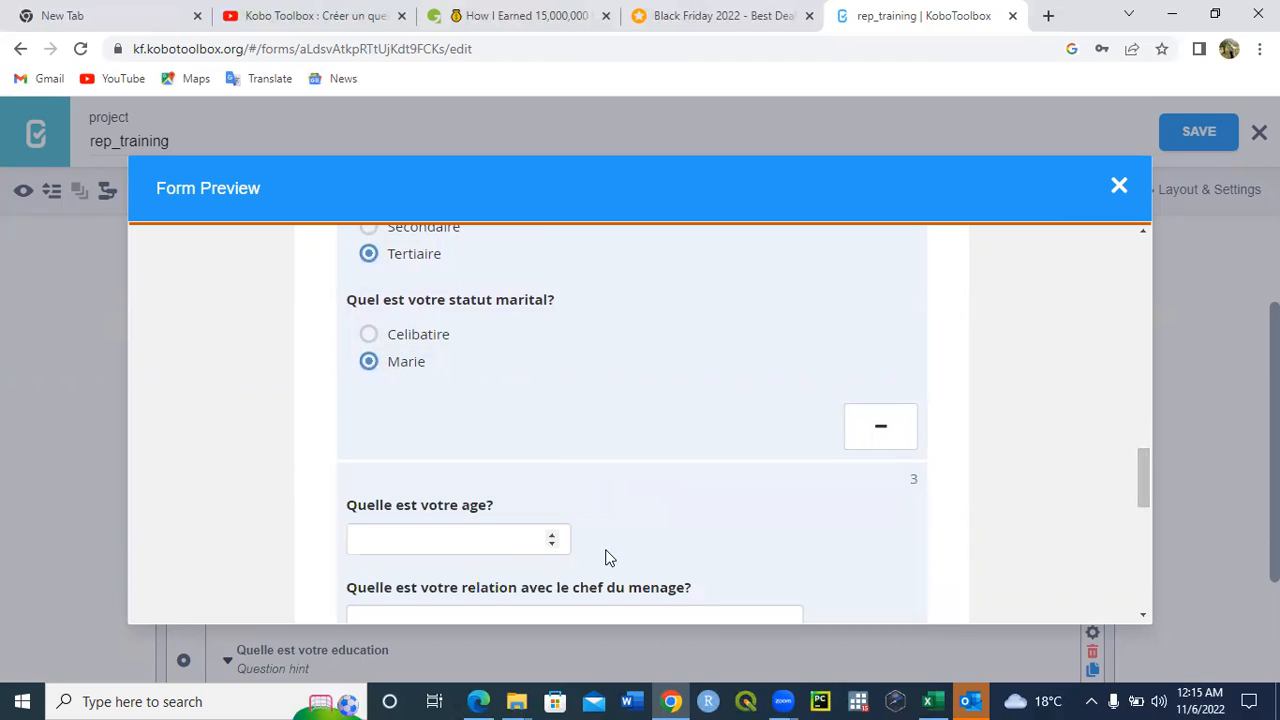
left_click(499, 537)
type("48")
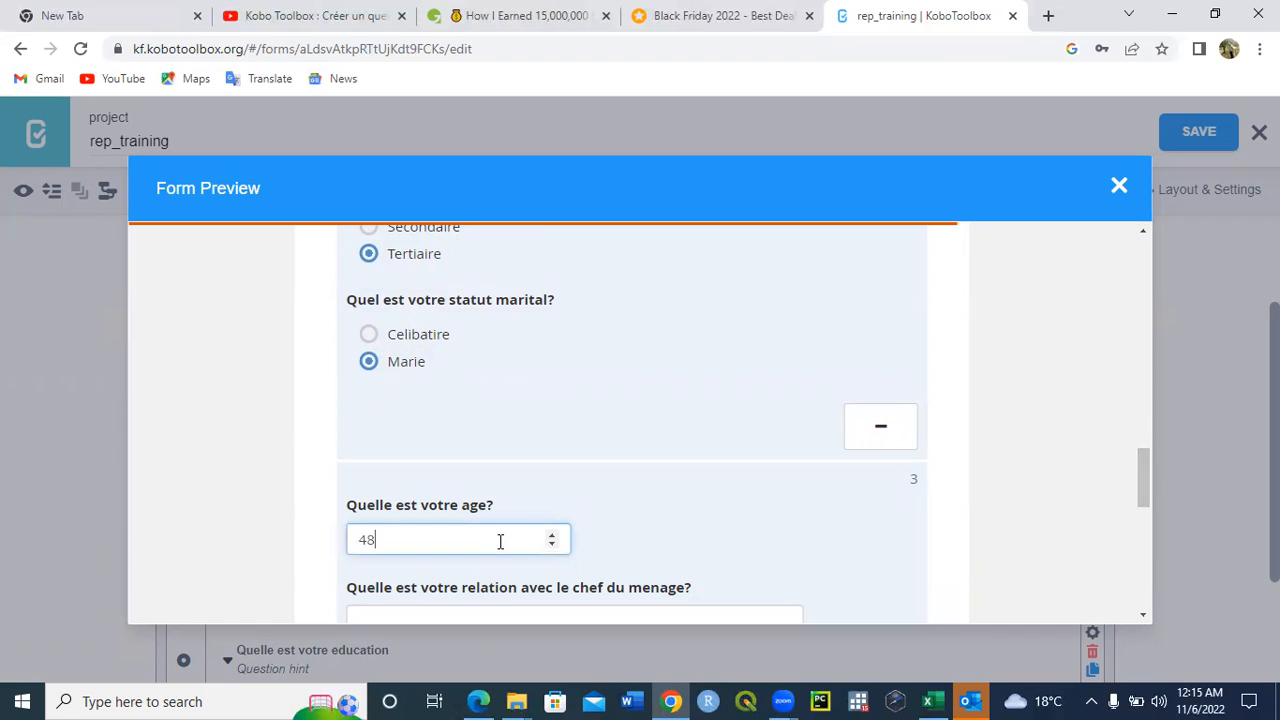
scroll(1144, 490, "down", 3)
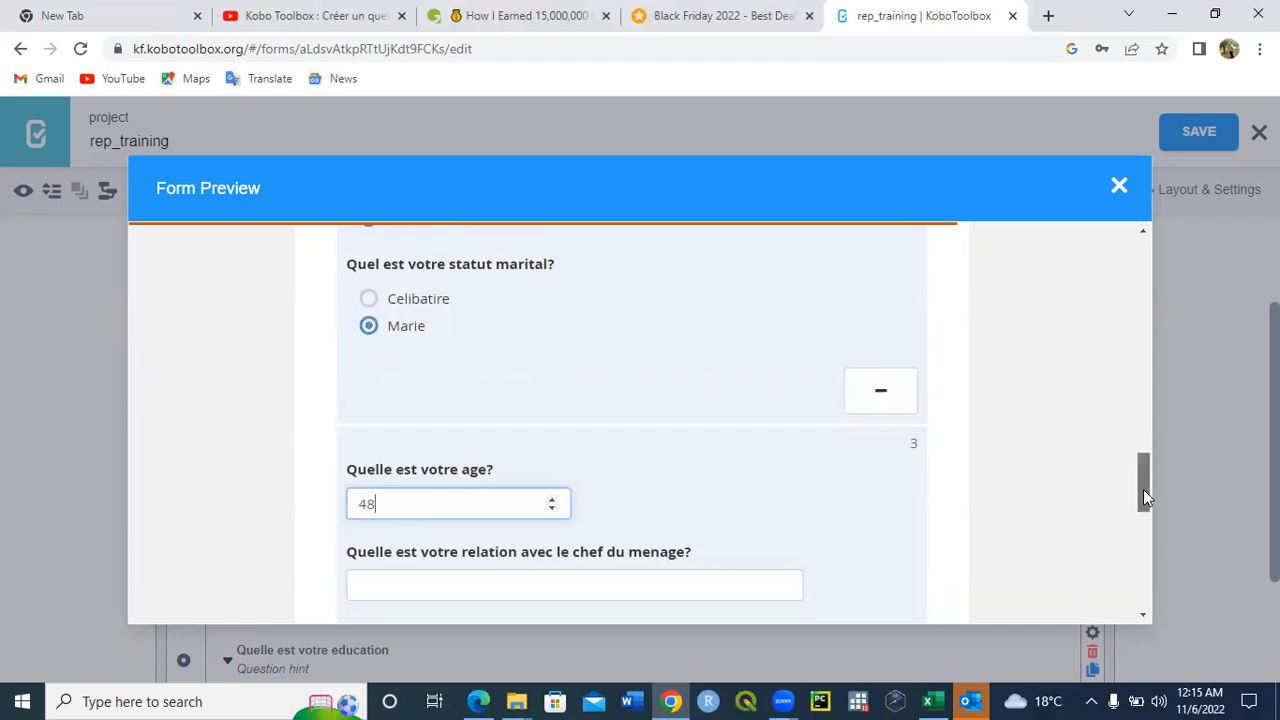
left_click(618, 403)
type("ma")
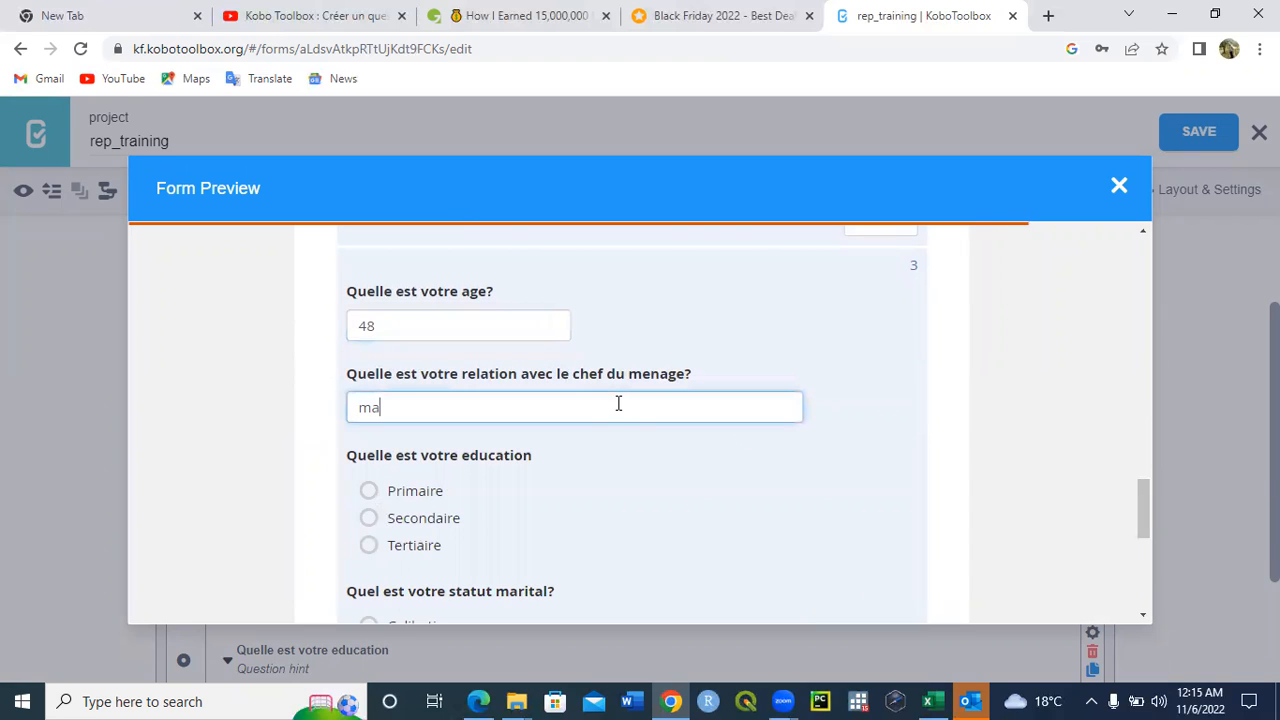
type("ri")
left_click(369, 518)
left_click_drag(1140, 505, 1144, 546)
left_click(369, 367)
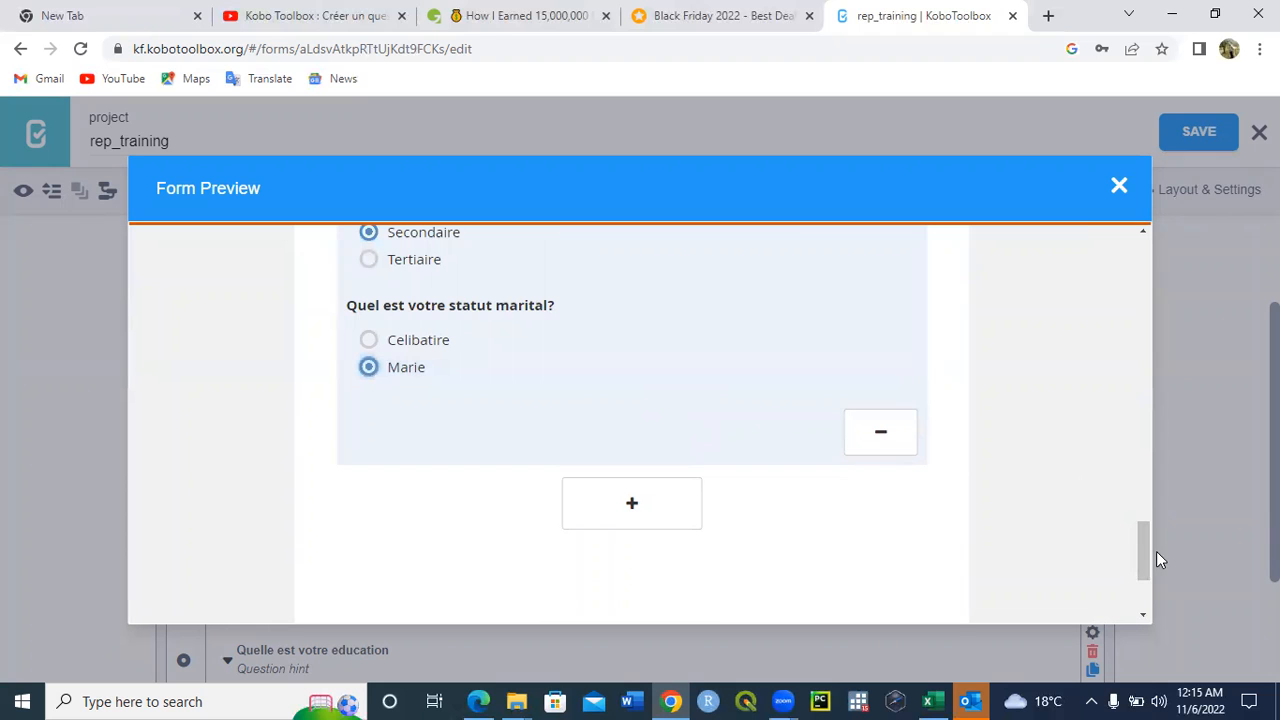
left_click_drag(1143, 551, 1136, 336)
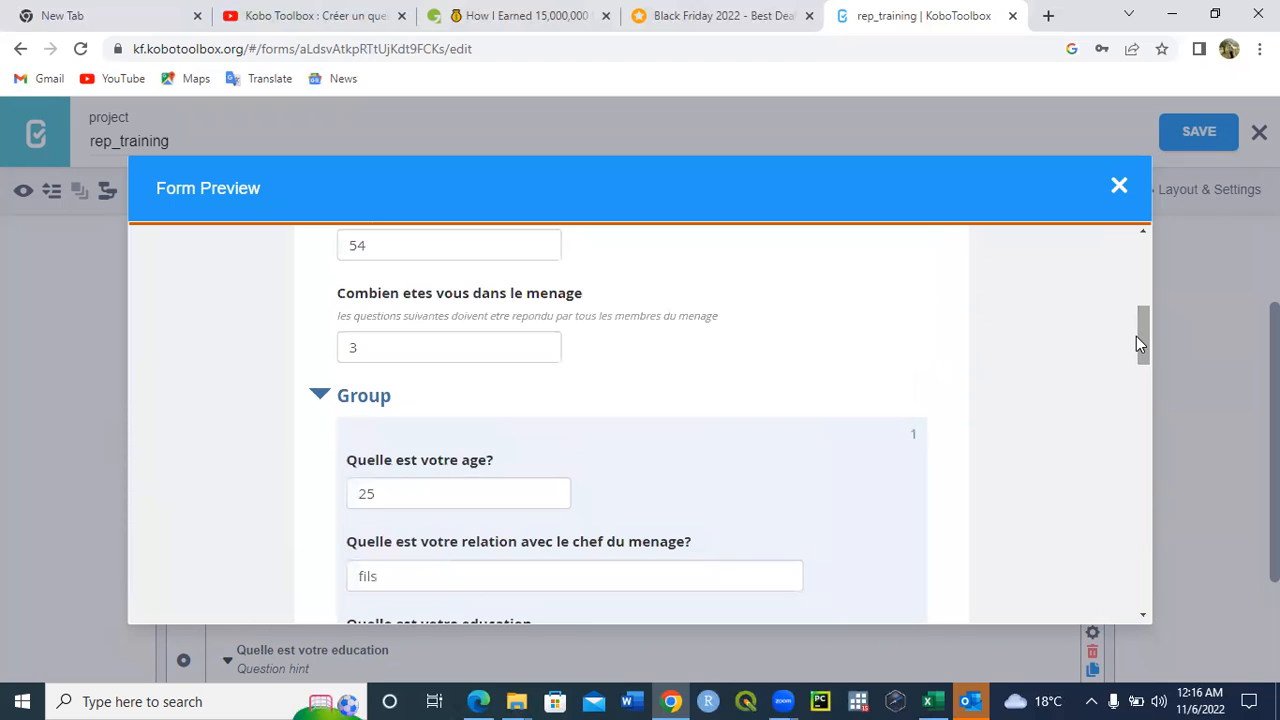